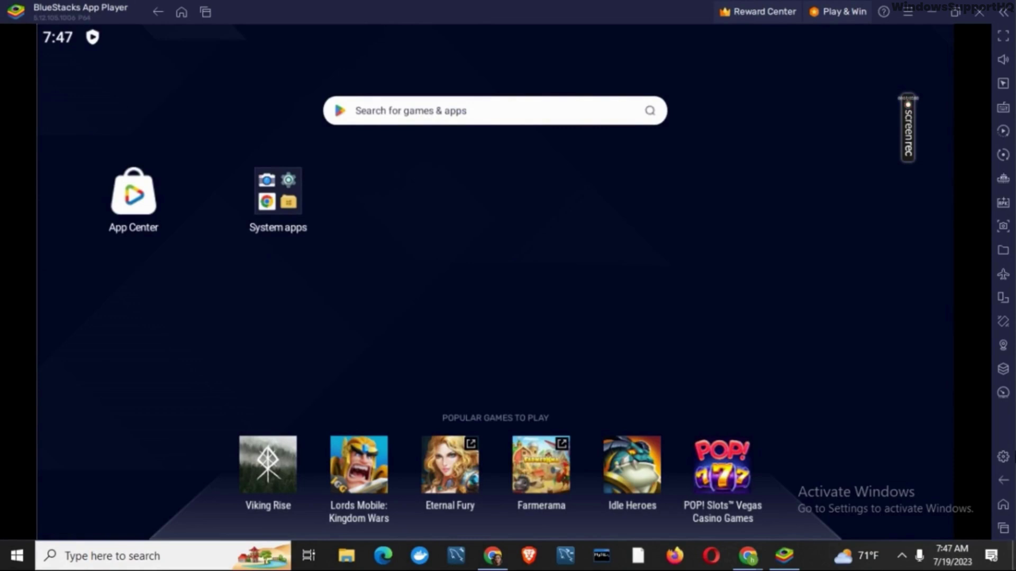
# Open BlueStacks App Player's settings from the top-right window menu.
pyautogui.click(909, 11)
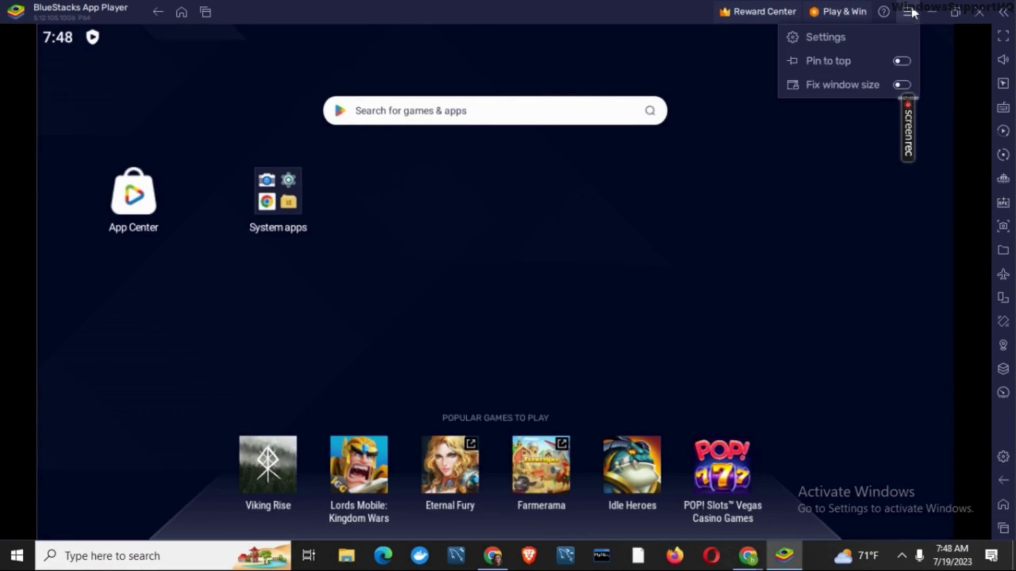
pyautogui.click(863, 38)
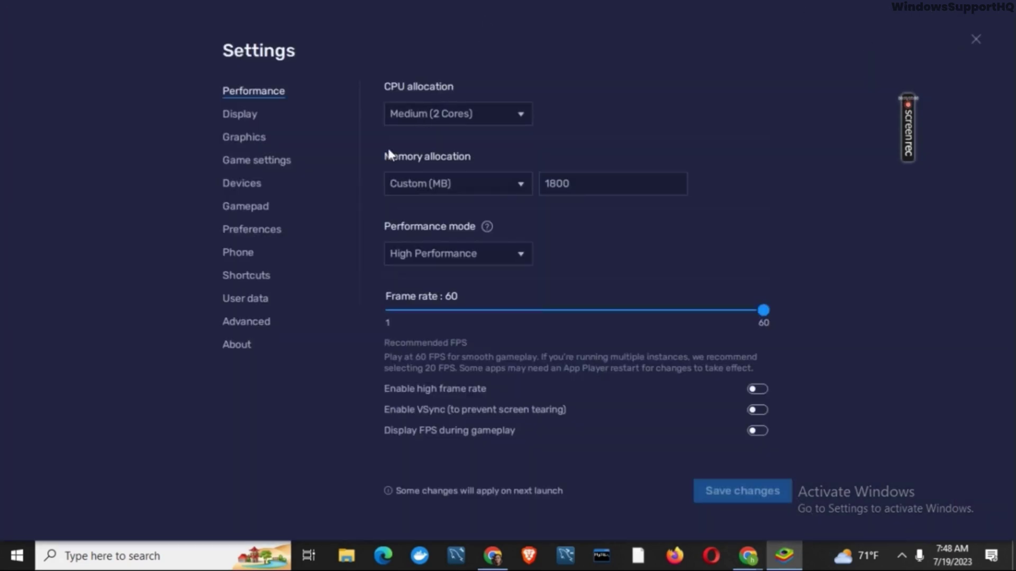
# Confirm version 5.12.105.1006 in About, check for updates, and open the all-versions download page.
pyautogui.click(233, 348)
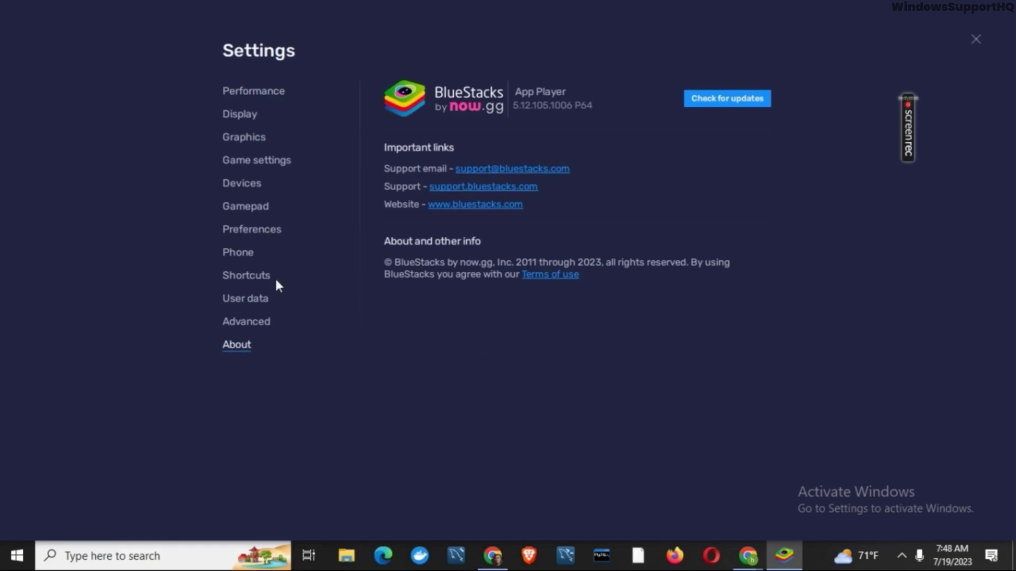
pyautogui.click(731, 96)
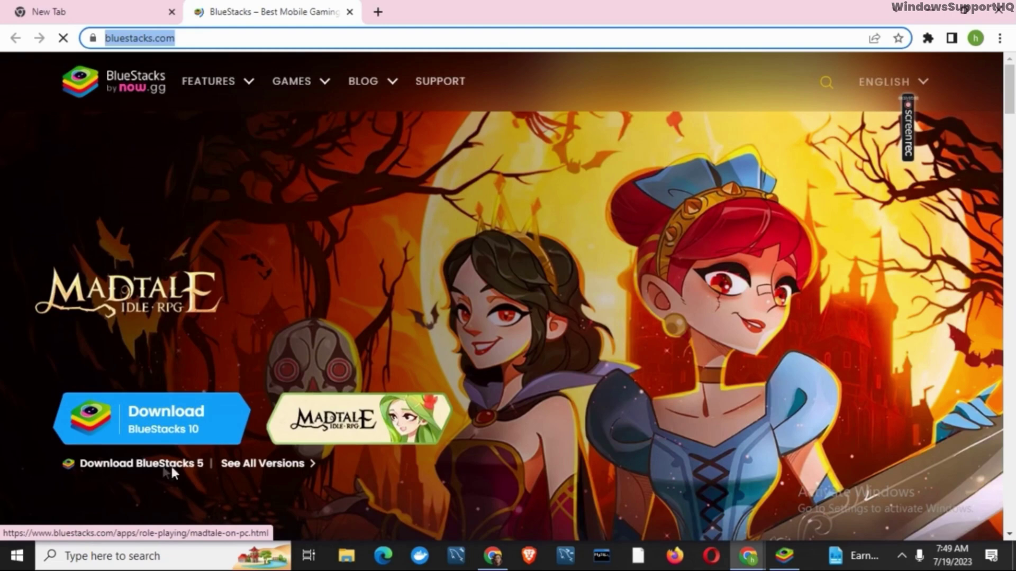
pyautogui.click(270, 467)
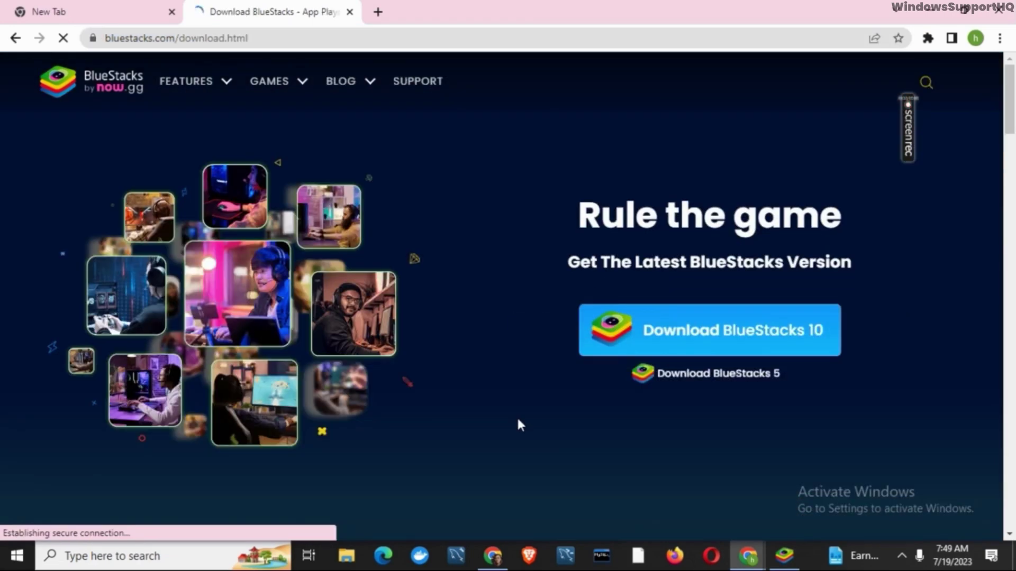
pyautogui.scroll(-1, 444, 358)
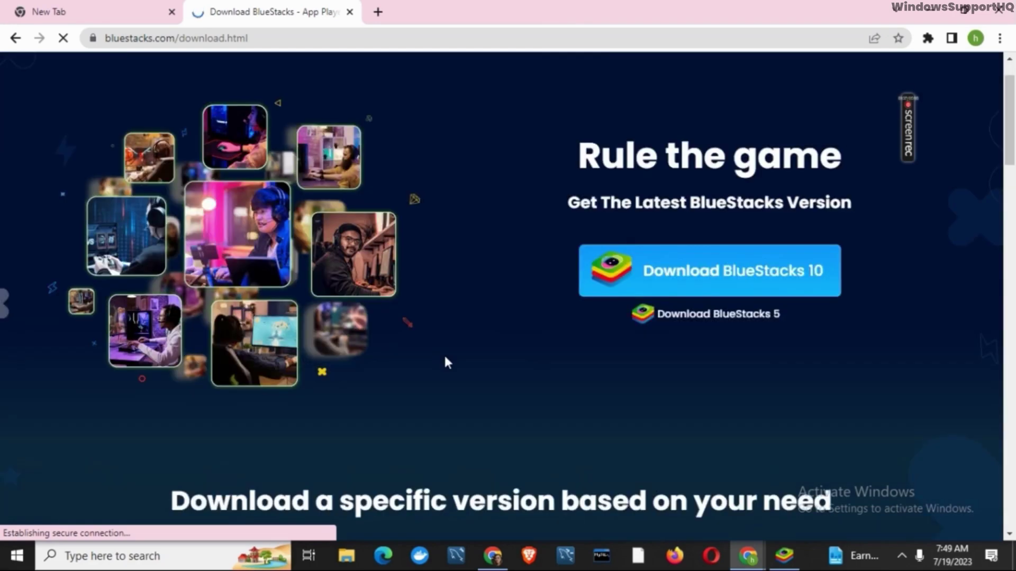
pyautogui.scroll(-4, 576, 412)
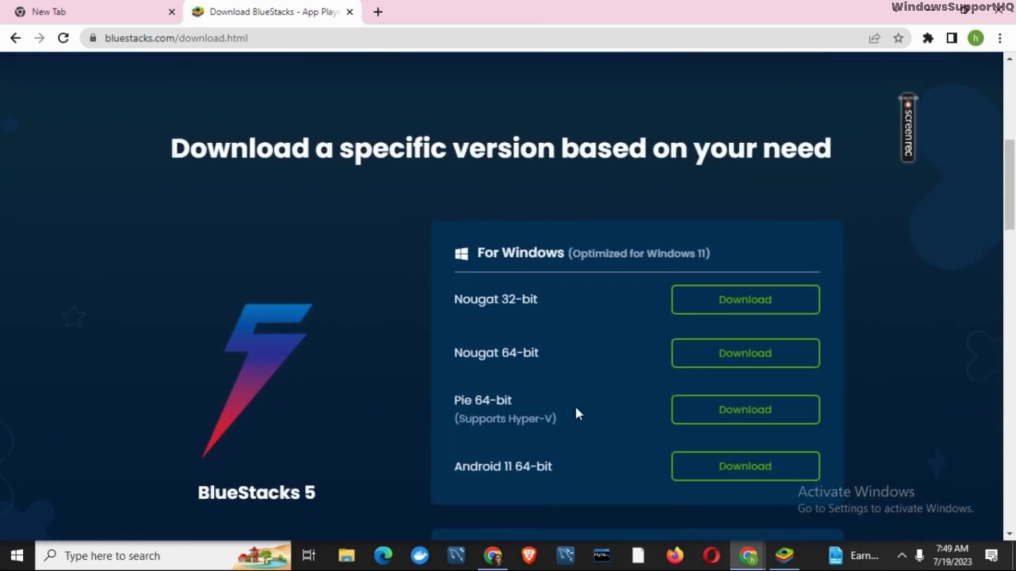
pyautogui.scroll(-1, 578, 404)
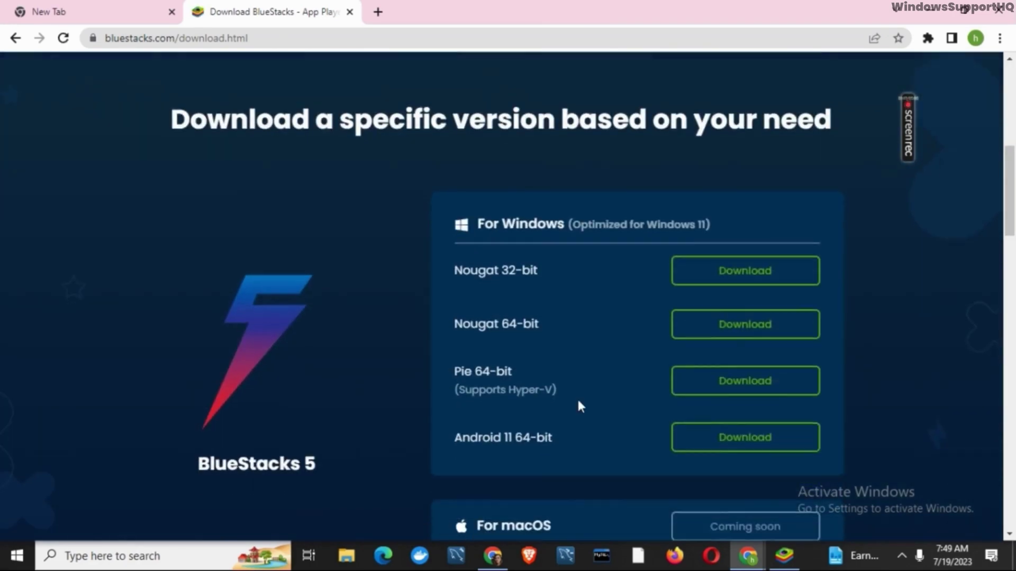
pyautogui.scroll(-3, 574, 347)
pyautogui.scroll(-3, 574, 347)
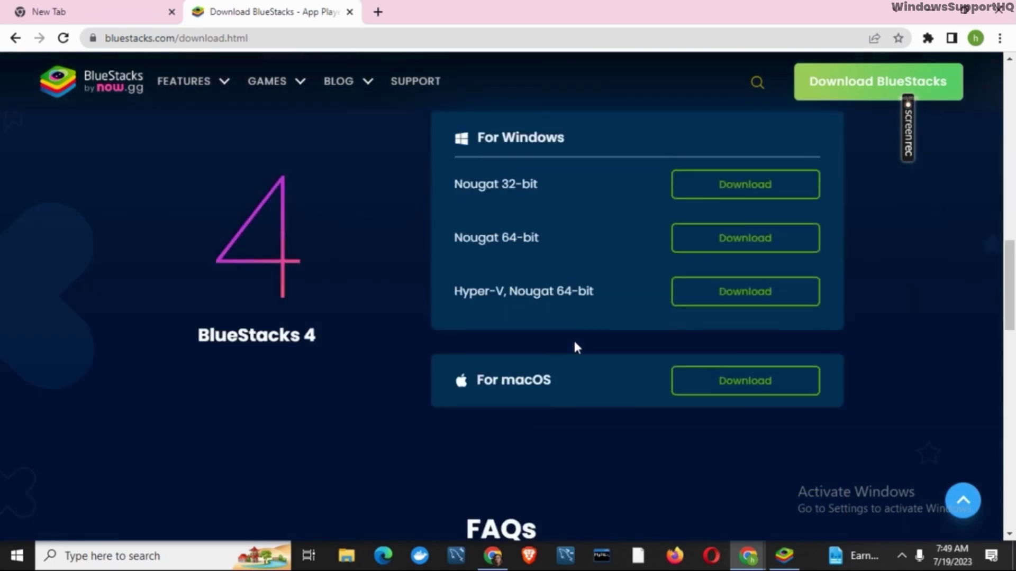
pyautogui.scroll(1, 574, 347)
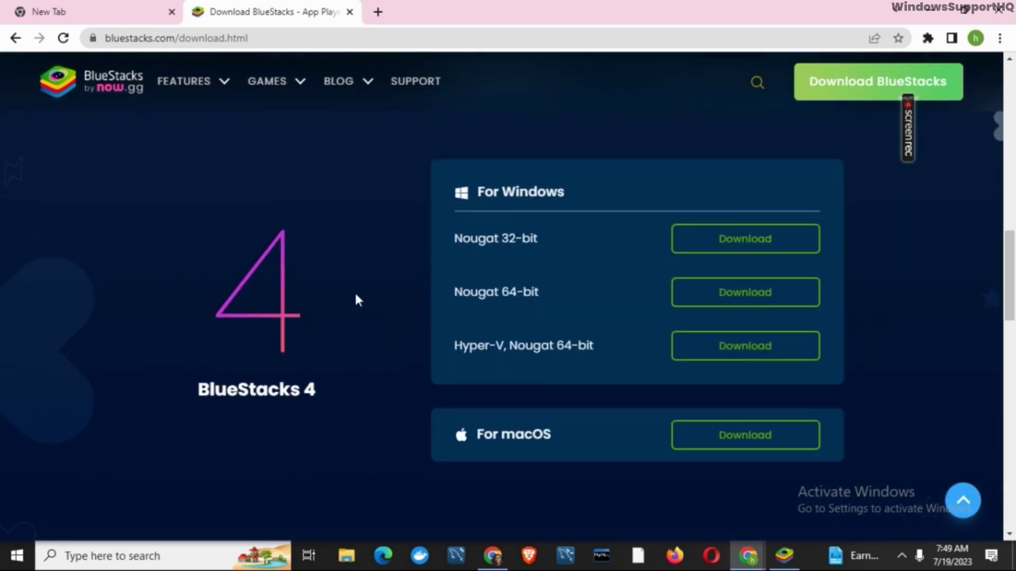
pyautogui.scroll(3, 356, 298)
pyautogui.scroll(1, 356, 299)
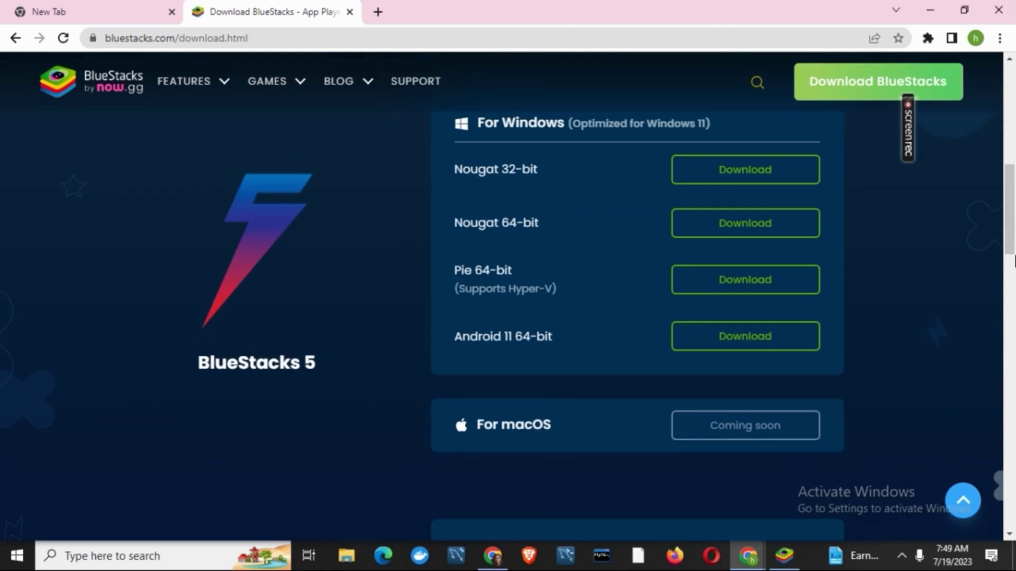